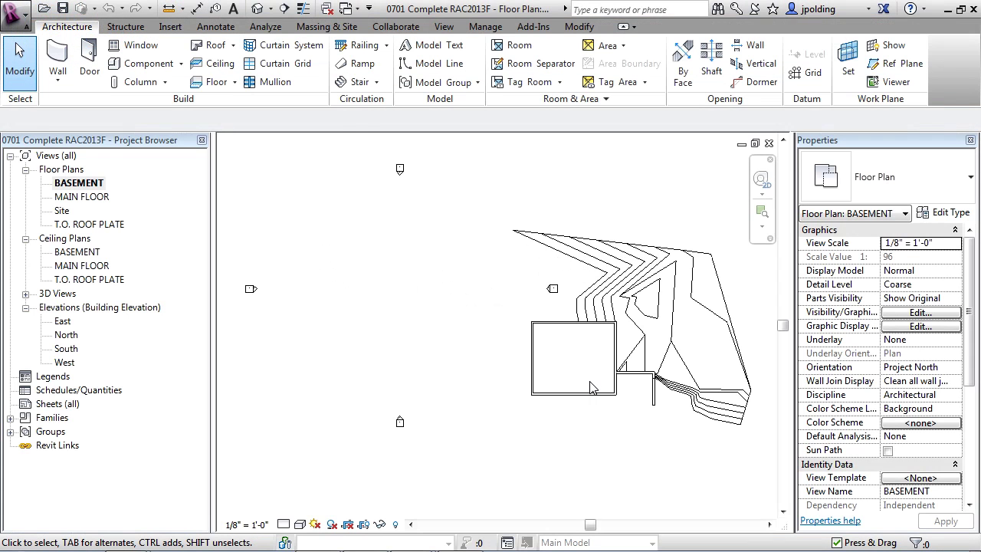
Step: Zoom in on the rectangular basement walls in the BASEMENT plan
scroll(595, 392, "up", 3)
scroll(593, 391, "up", 2)
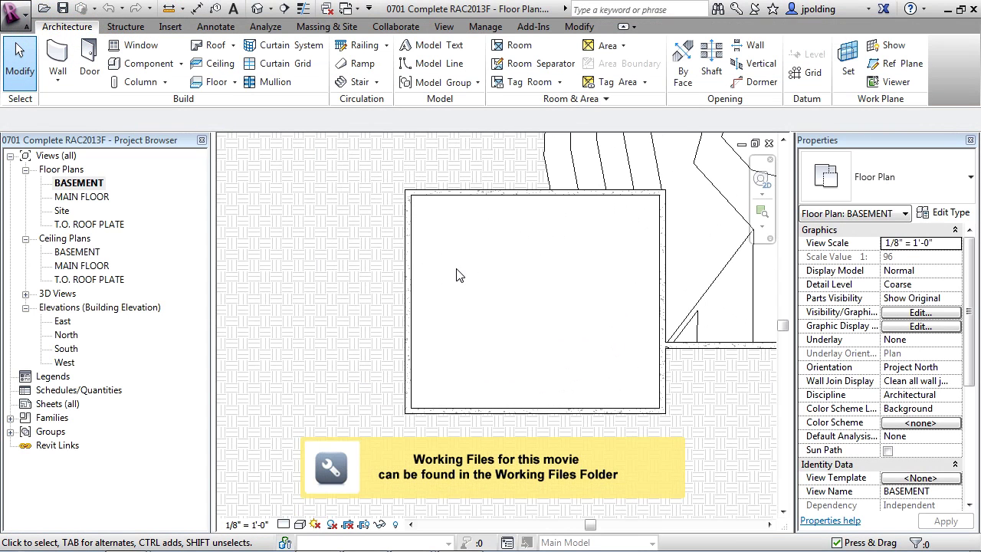
scroll(499, 311, "up", 2)
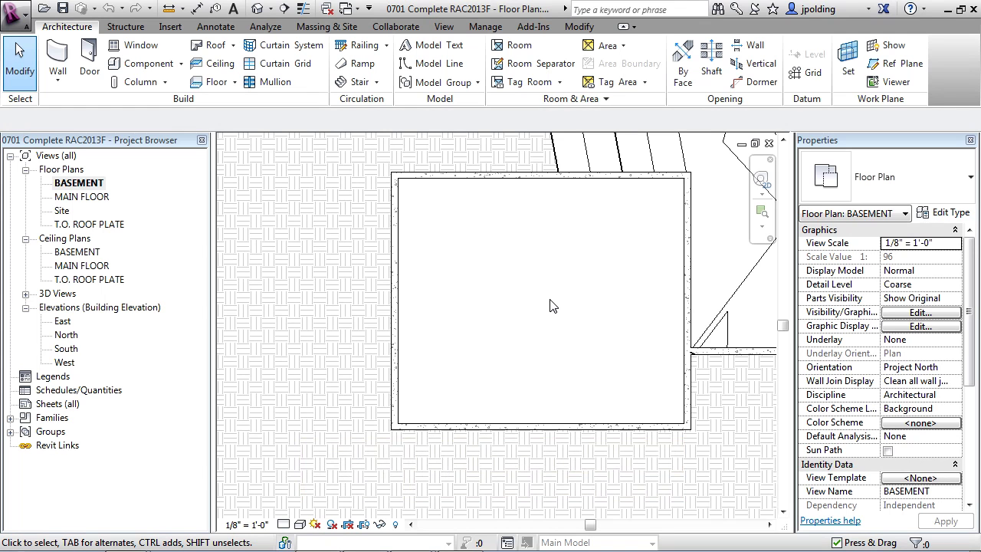
Step: On the MAIN FLOOR plan, draw a vertical reference plane from the wall junction to the top wall
double_click(77, 197)
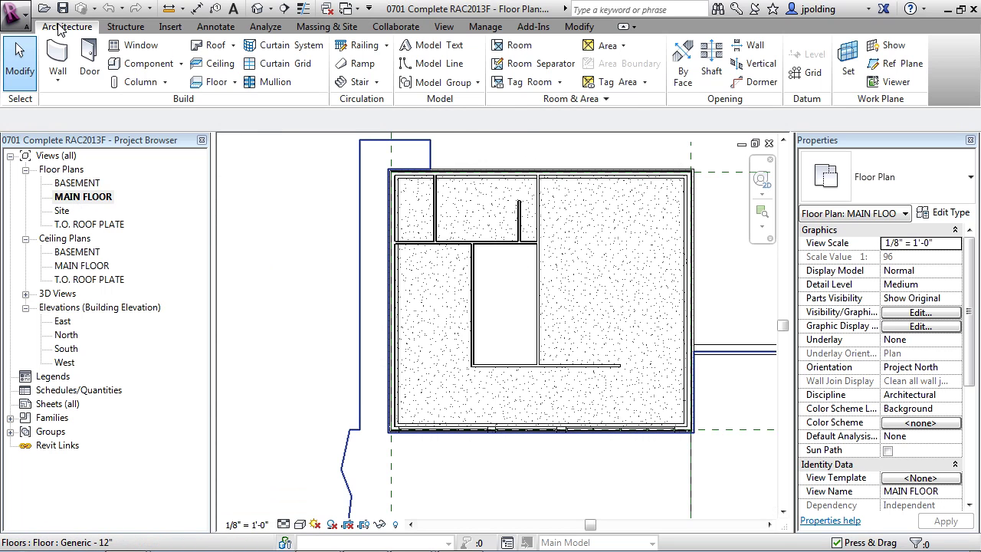
left_click(898, 64)
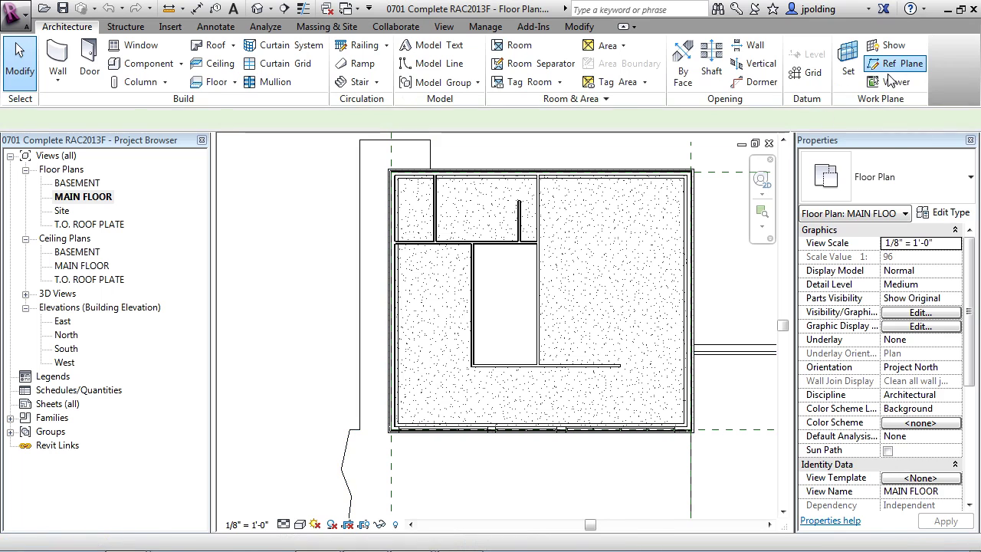
scroll(477, 344, "up", 5)
left_click(467, 390)
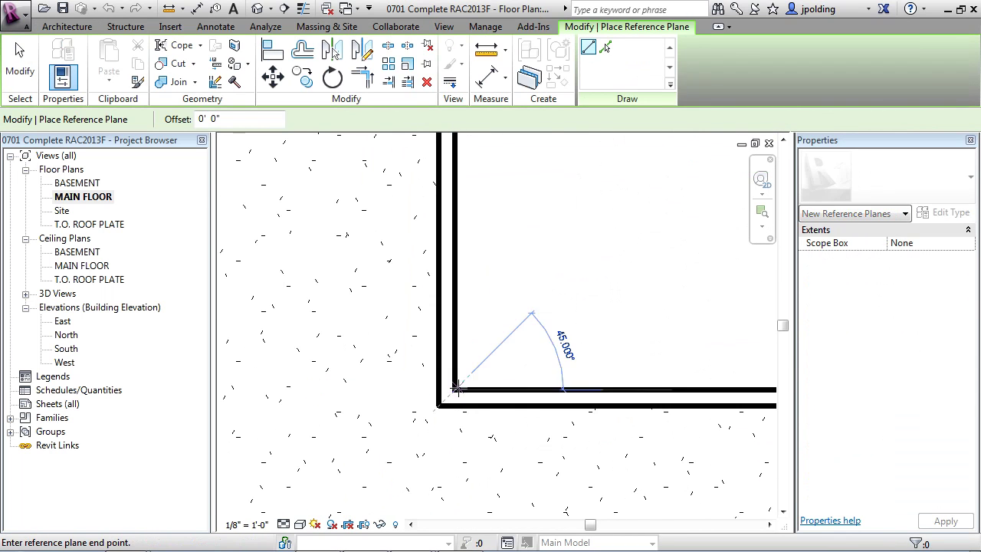
scroll(479, 469, "down", 3)
scroll(471, 197, "up", 3)
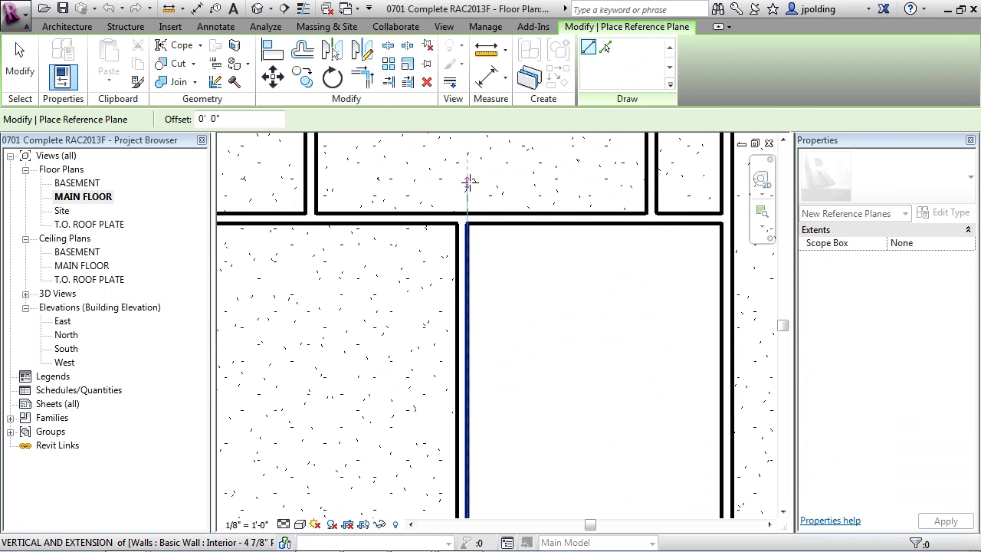
left_click(466, 162)
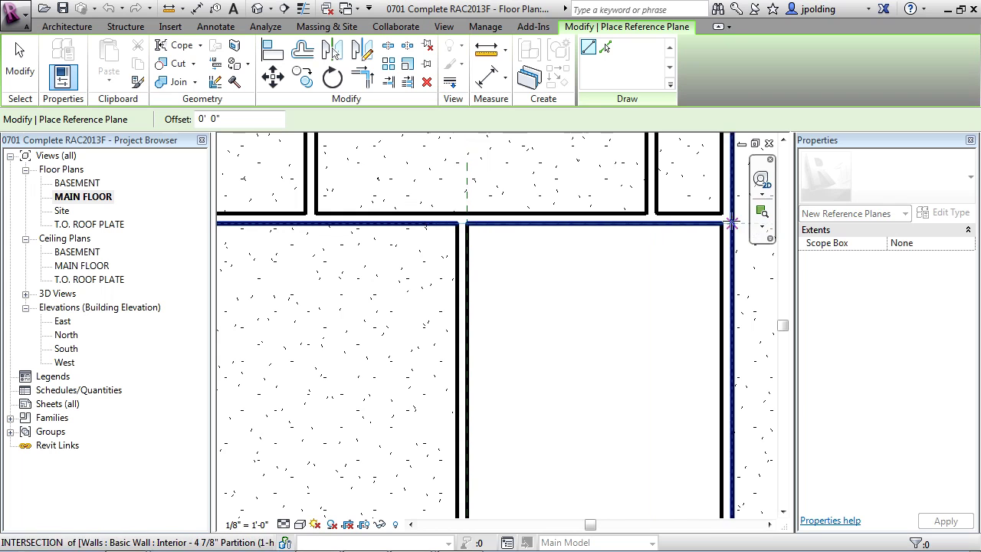
Step: Add reference planes along the adjoining horizontal wall, the vertical wall end and the lower wall
mouse_move(683, 227)
middle_mouse_down()
mouse_move(554, 228)
mouse_move(580, 158)
mouse_move(575, 130)
mouse_move(595, 475)
mouse_move(574, 420)
middle_mouse_up()
left_click(652, 227)
left_click(592, 228)
left_click(571, 426)
left_click(572, 395)
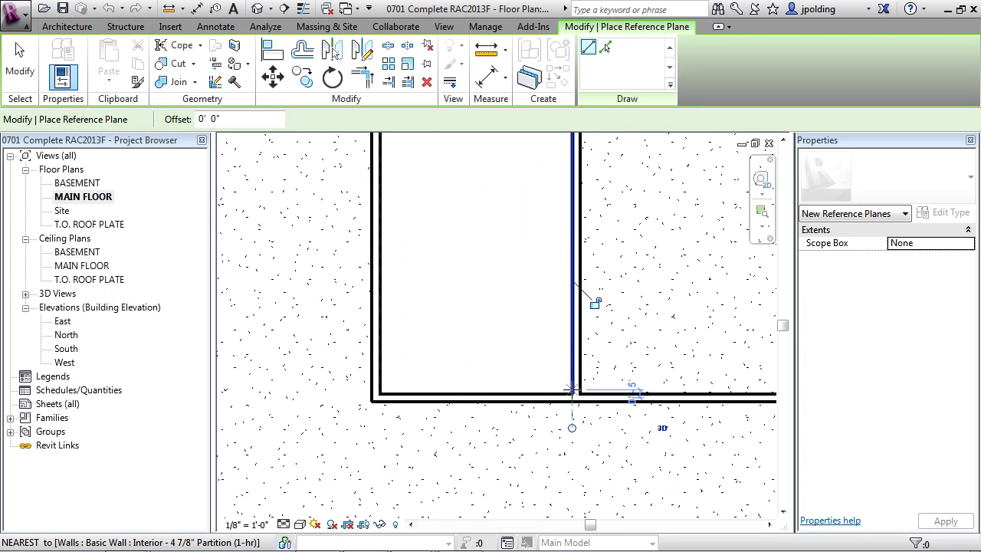
left_click(358, 394)
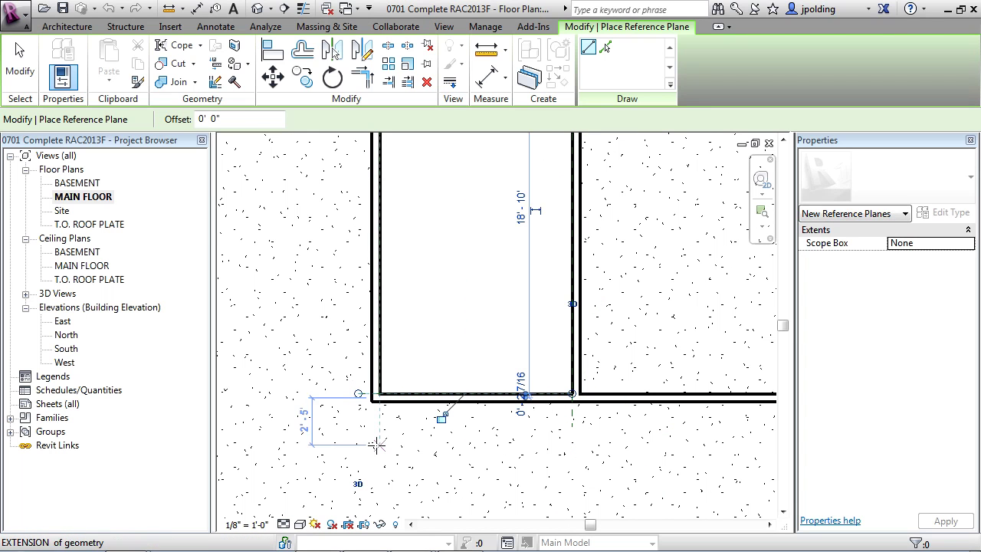
Step: Switch to the BASEMENT floor plan and expand the Architecture Stair dropdown
double_click(76, 184)
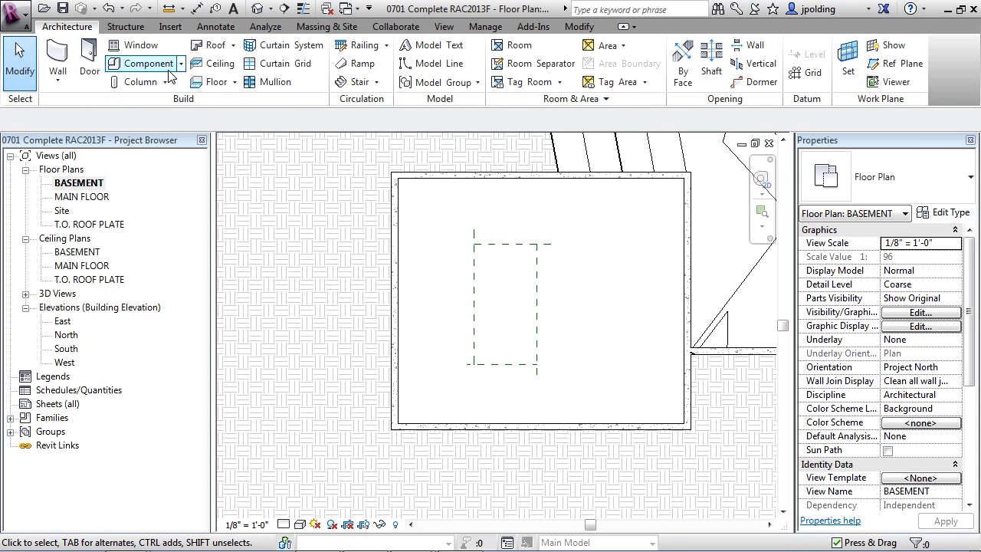
left_click(377, 82)
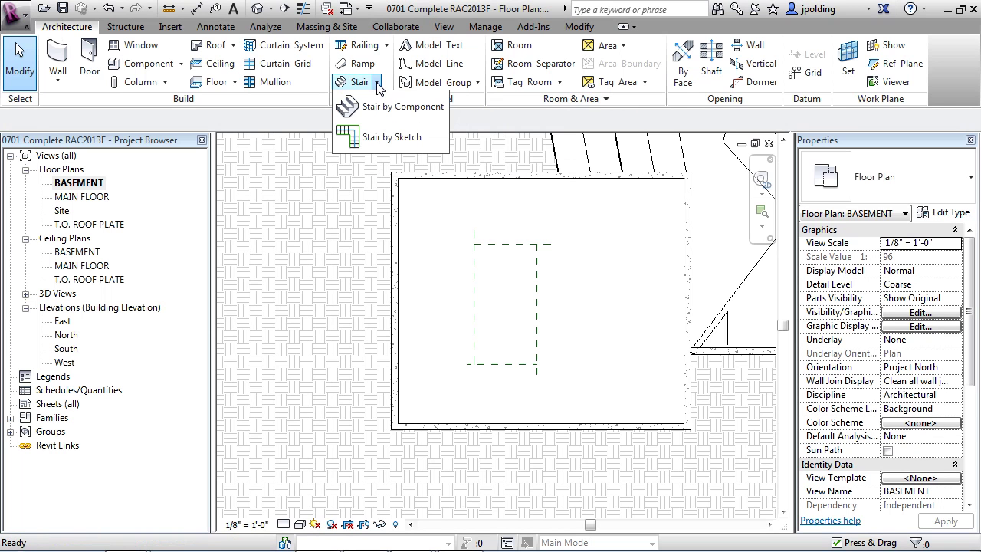
Step: Start a Stair by Sketch, zoom to the dashed outline, and keep the 7" max riser 11" tread type
left_click(394, 137)
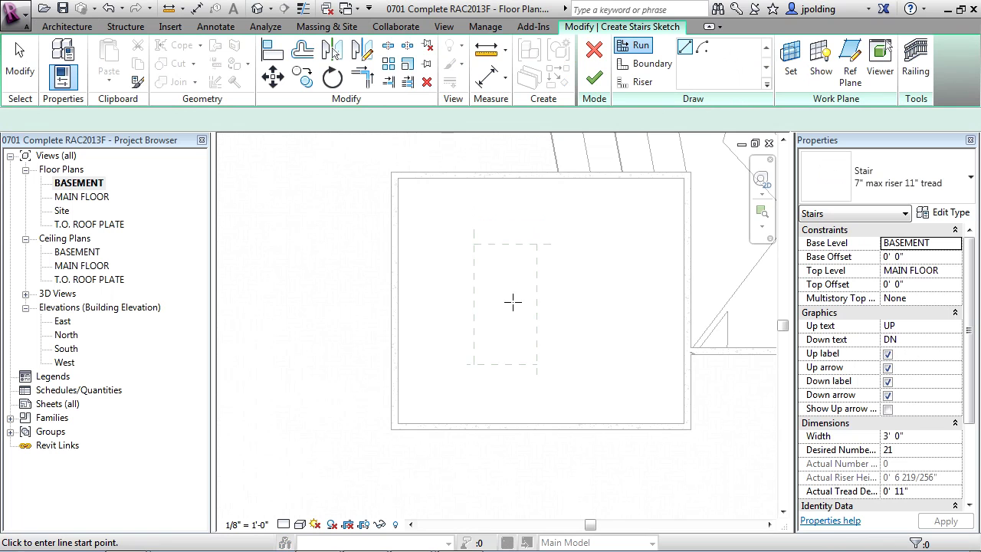
scroll(487, 310, "up", 2)
mouse_move(491, 306)
middle_mouse_down()
mouse_move(438, 306)
mouse_move(417, 288)
middle_mouse_up()
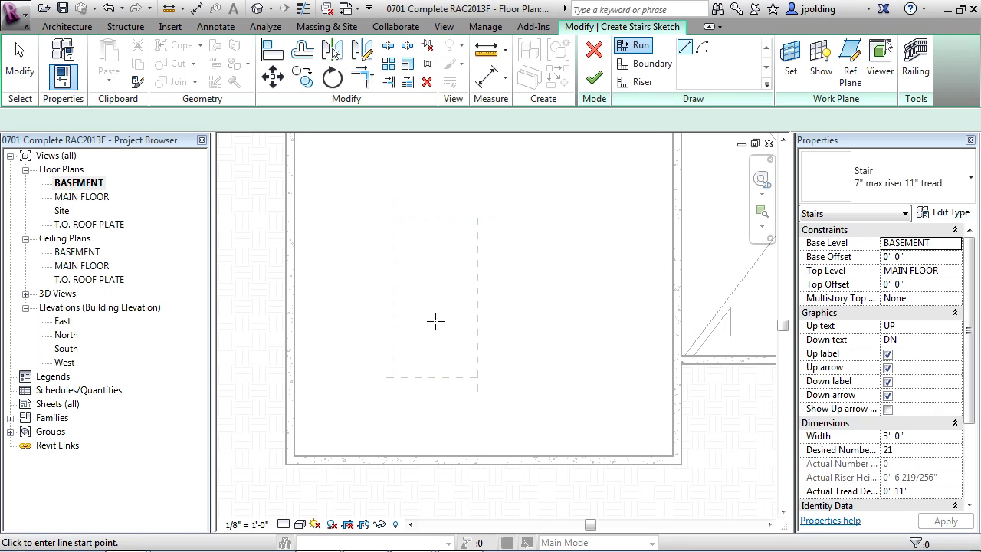
left_click(882, 184)
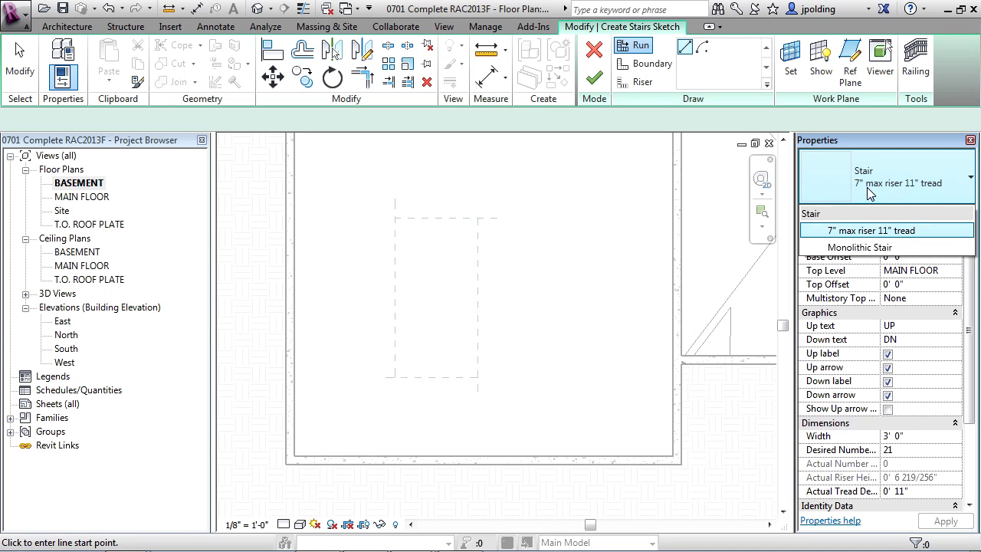
left_click(920, 188)
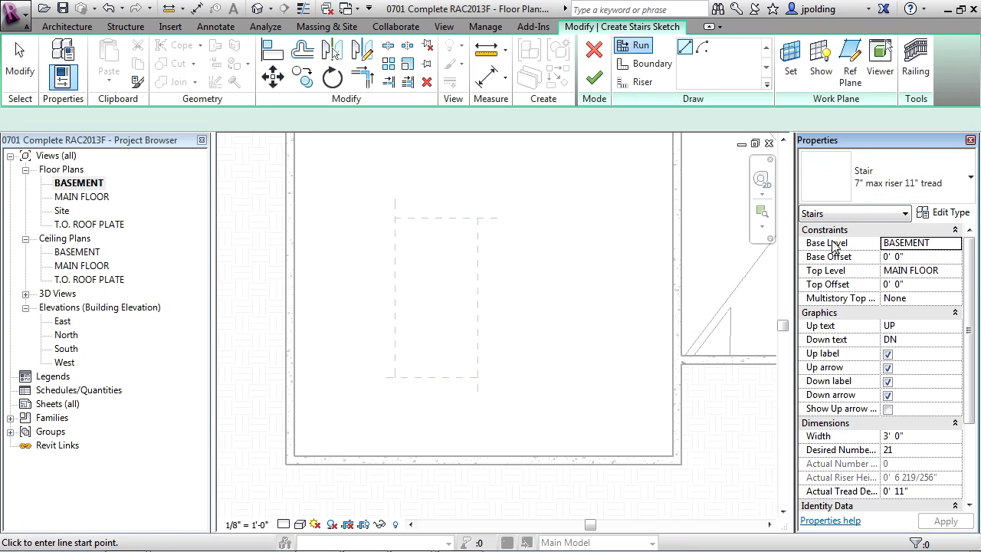
Step: Review the stair's base level, top level, base offset and top offset in Properties
left_click(904, 243)
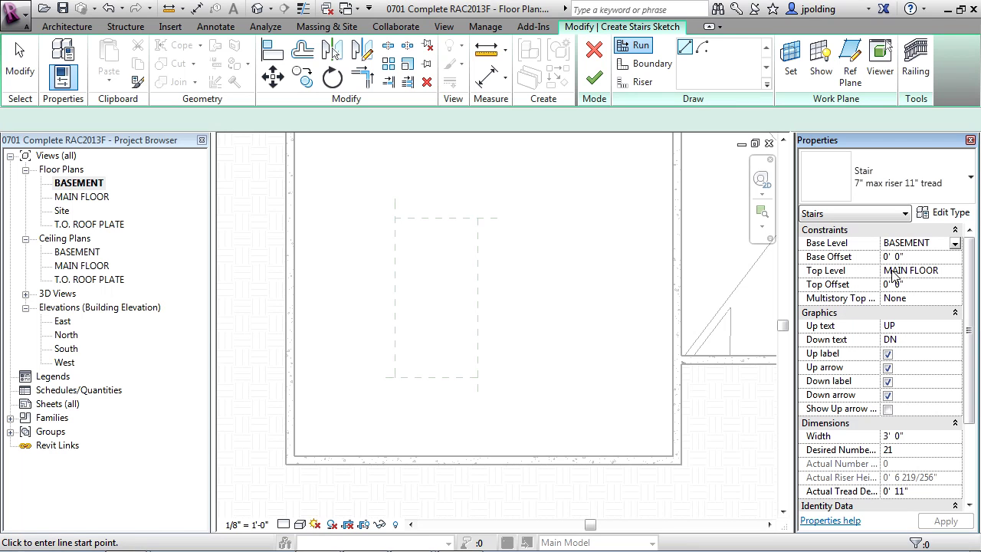
left_click(918, 272)
left_click(931, 257)
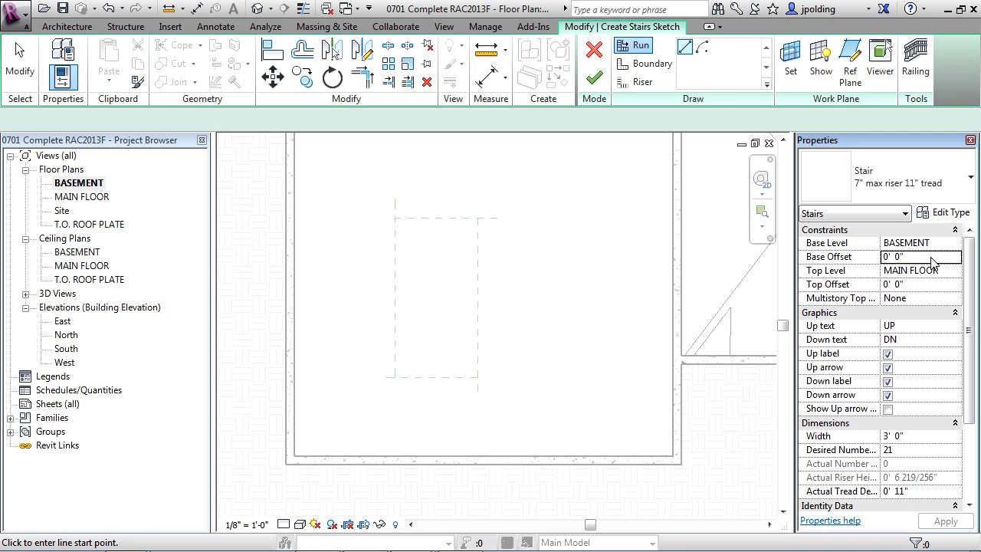
left_click(928, 285)
left_click(923, 259)
key("shift+Tab")
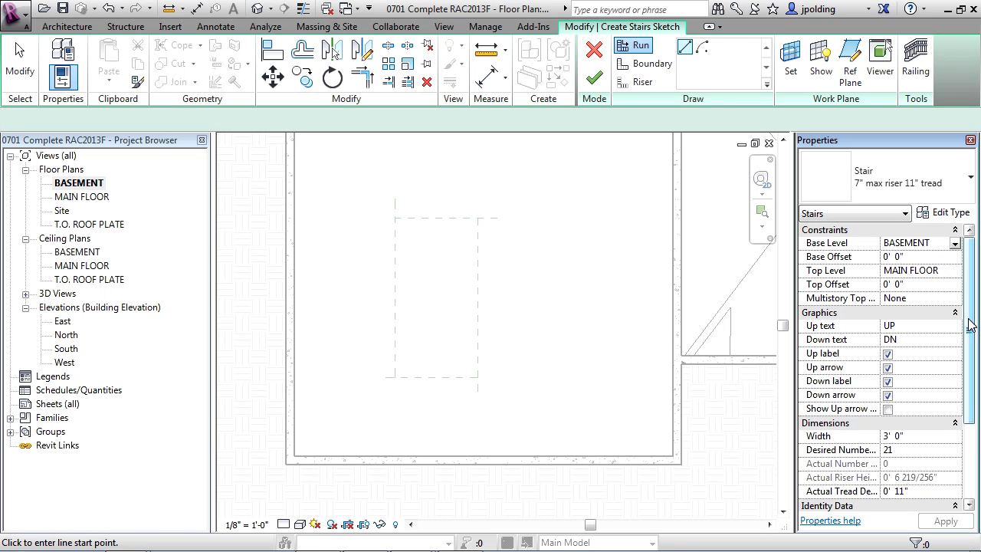
Step: Try 10 desired risers and dismiss the resulting error
left_click_drag(968, 325, 971, 379)
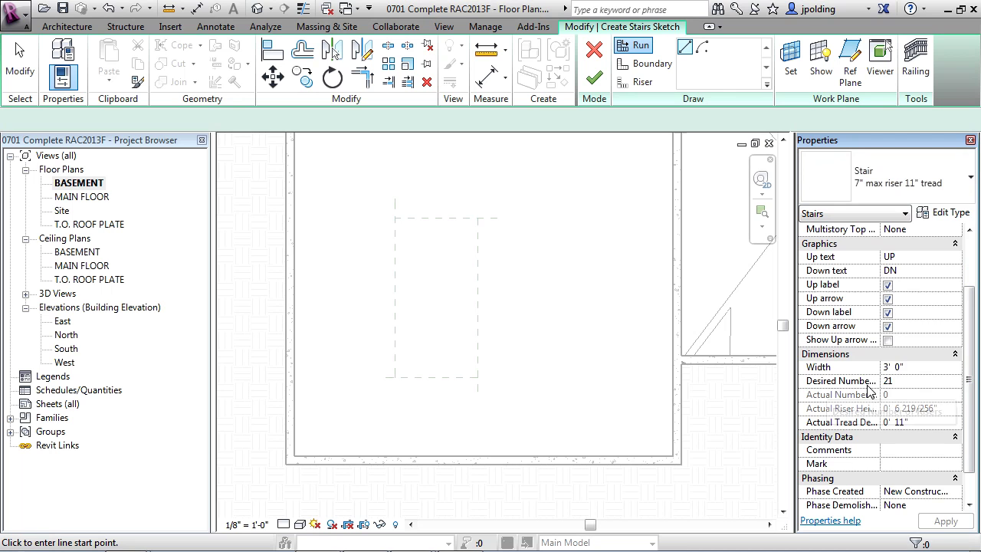
left_click(898, 381)
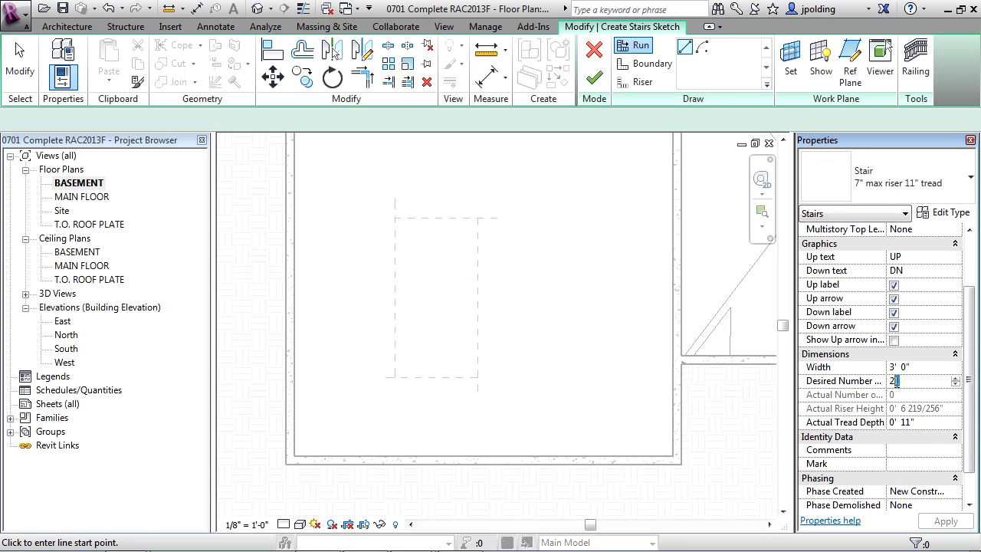
type("10")
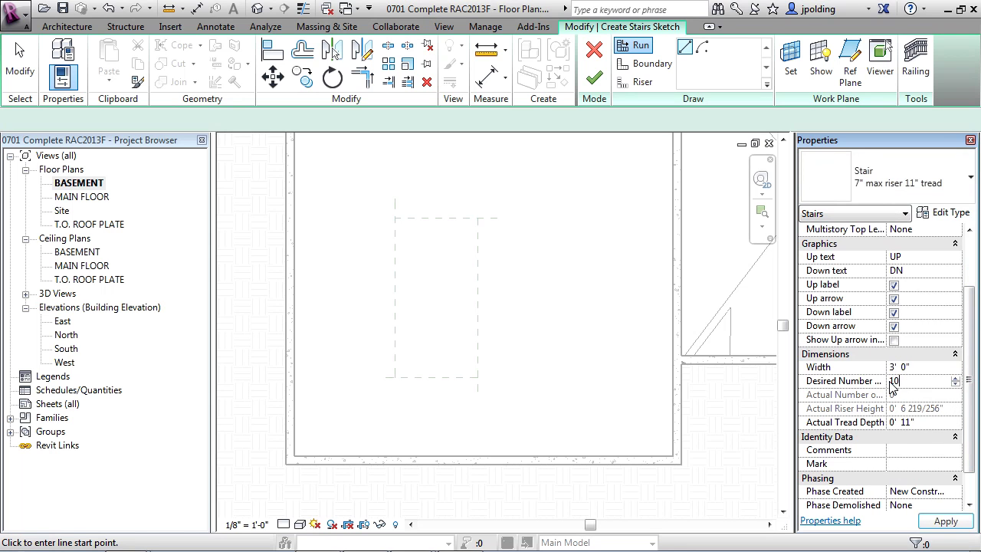
key("Return")
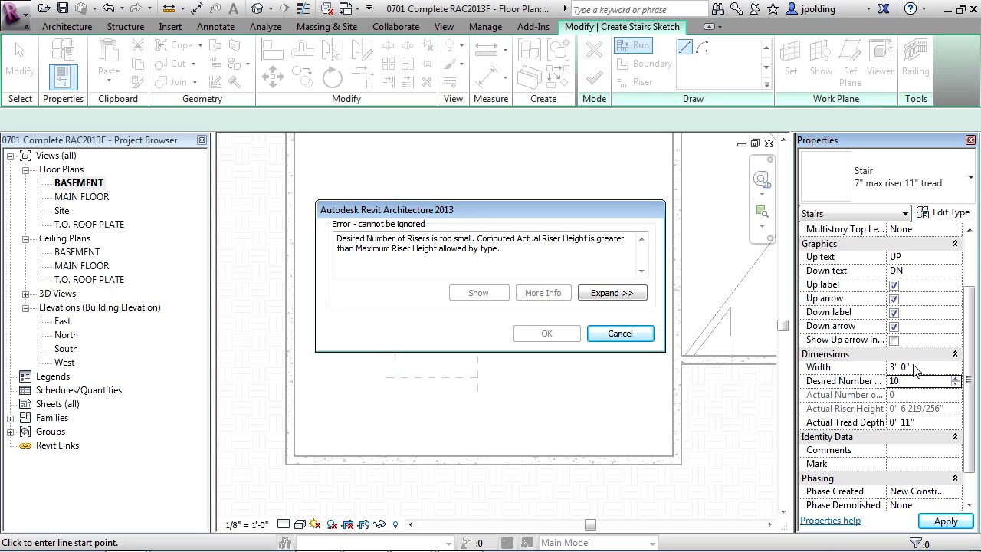
left_click(620, 334)
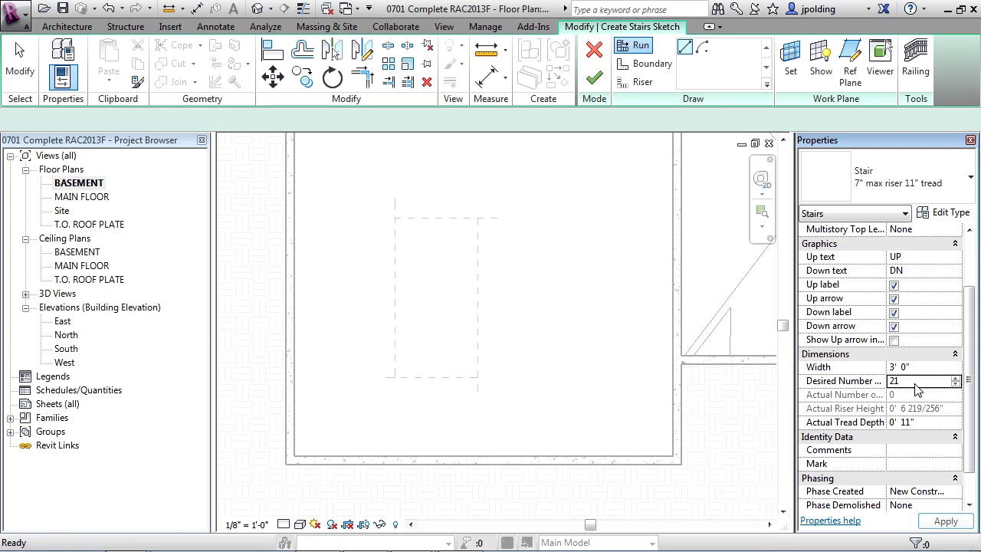
Step: Change the desired number of risers to 30, then to 50
key("BackSpace")
key("BackSpace")
type("30")
key("Return")
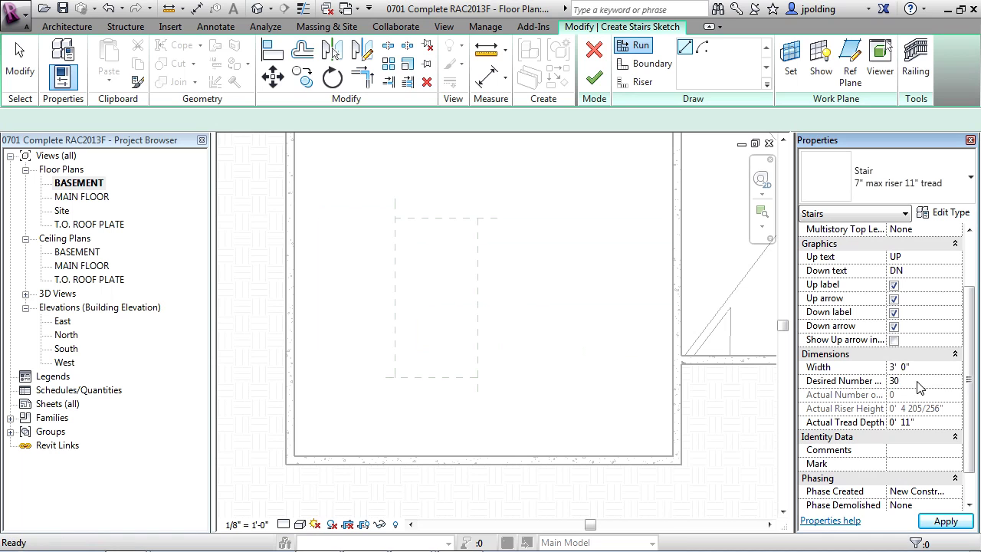
left_click(918, 382)
type("50")
key("Return")
Step: Enter 21 desired risers and a 4' stair width in Properties and apply them
double_click(908, 381)
type("21")
left_click(930, 369)
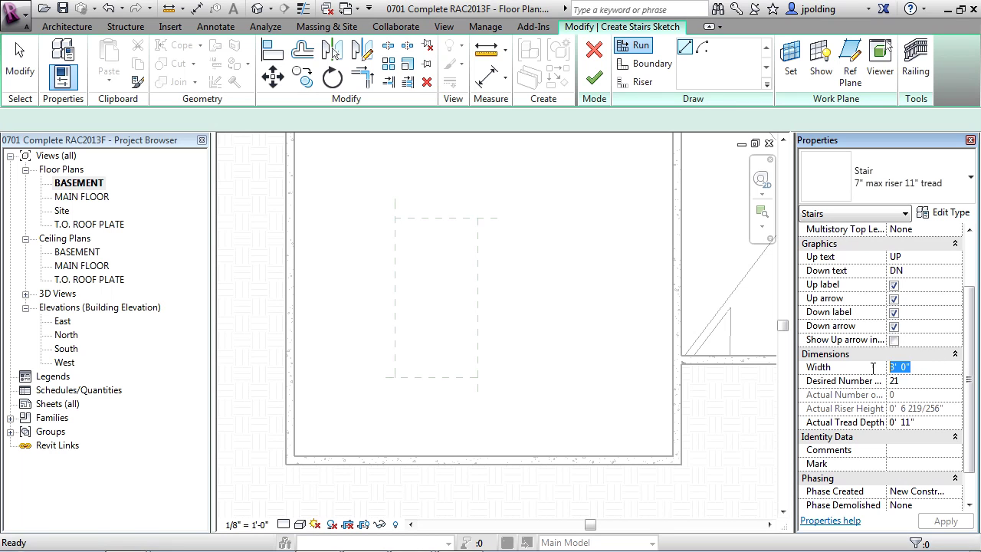
type("4'")
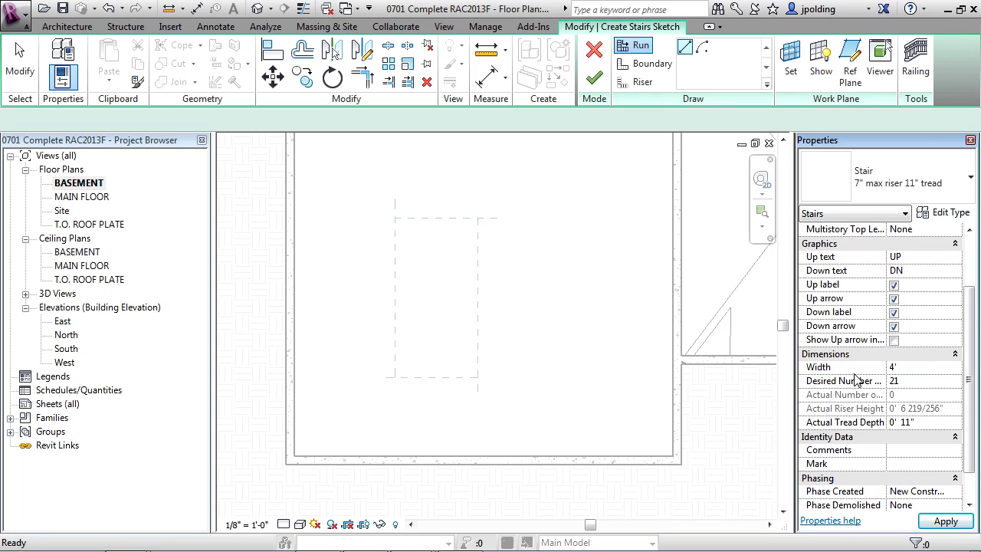
left_click(968, 230)
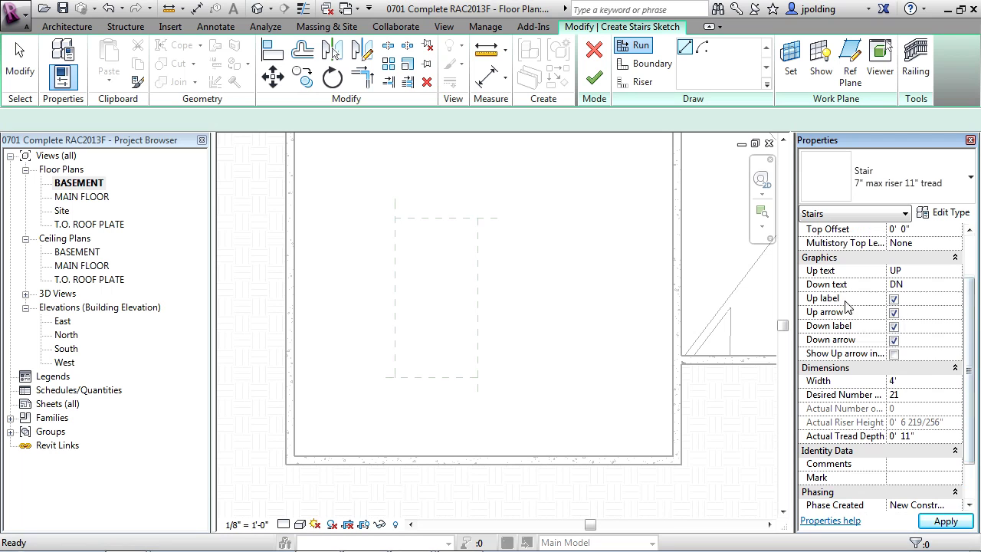
left_click(893, 311)
scroll(963, 364, "down", 1)
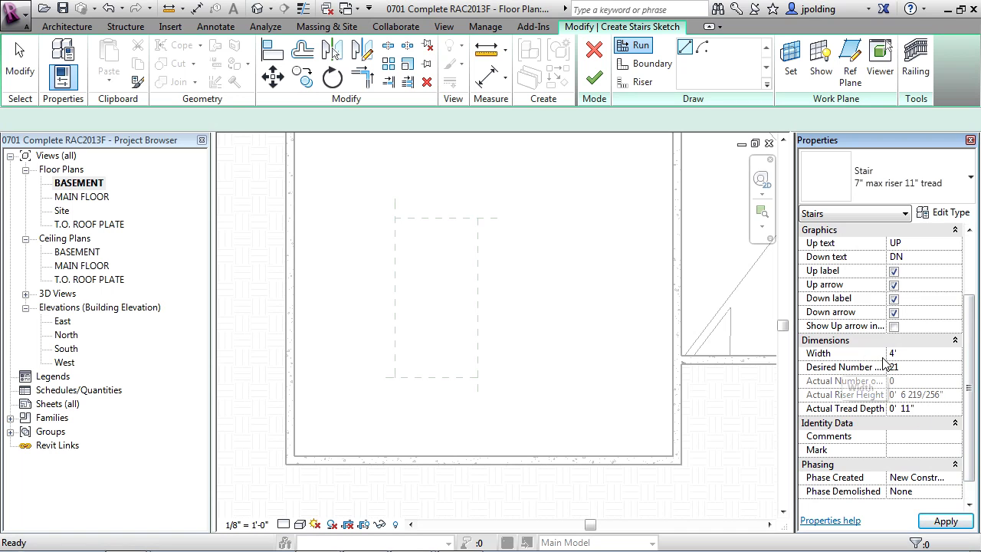
scroll(962, 337, "up", 3)
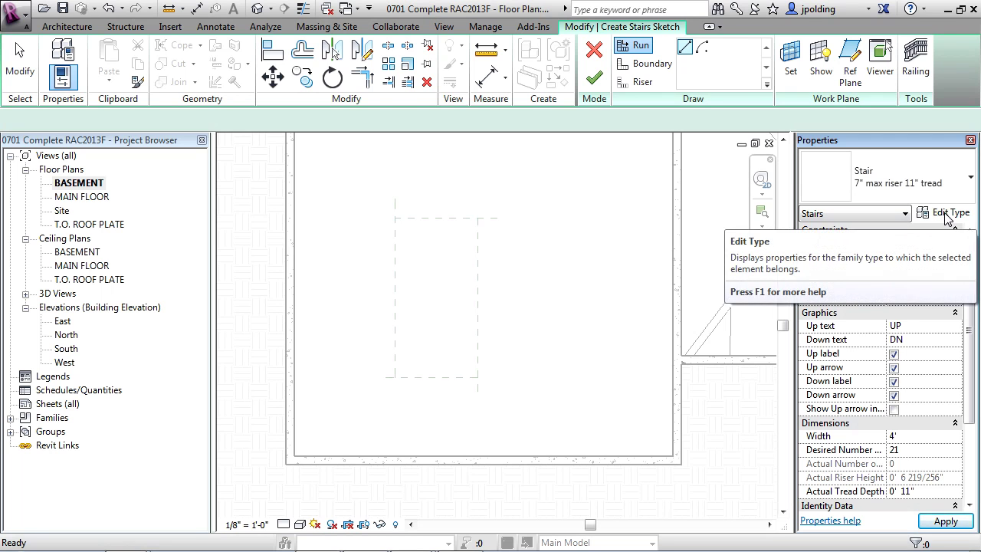
Step: Duplicate the stair type as Stair 1 and set its Maximum Riser Height to 0' 7.5"
left_click(949, 214)
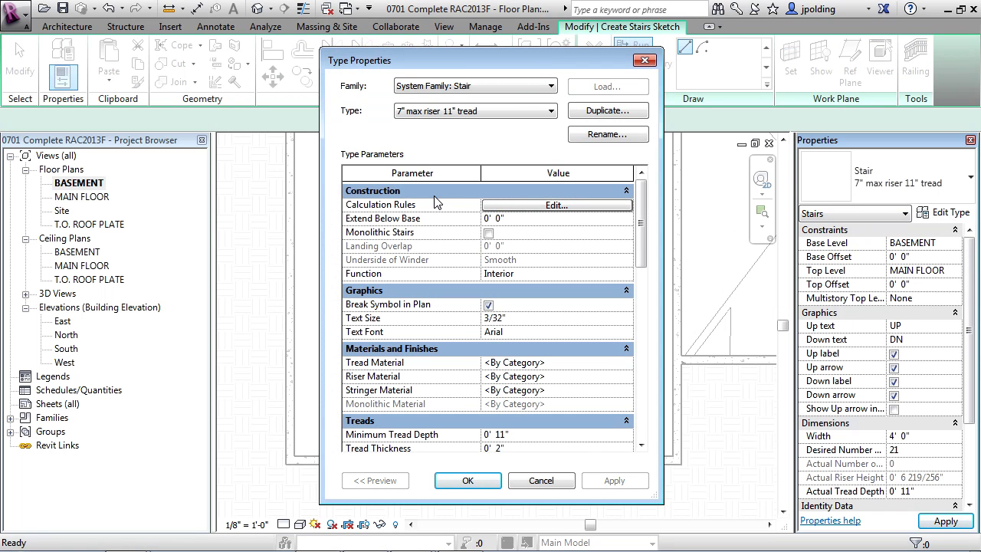
left_click(595, 115)
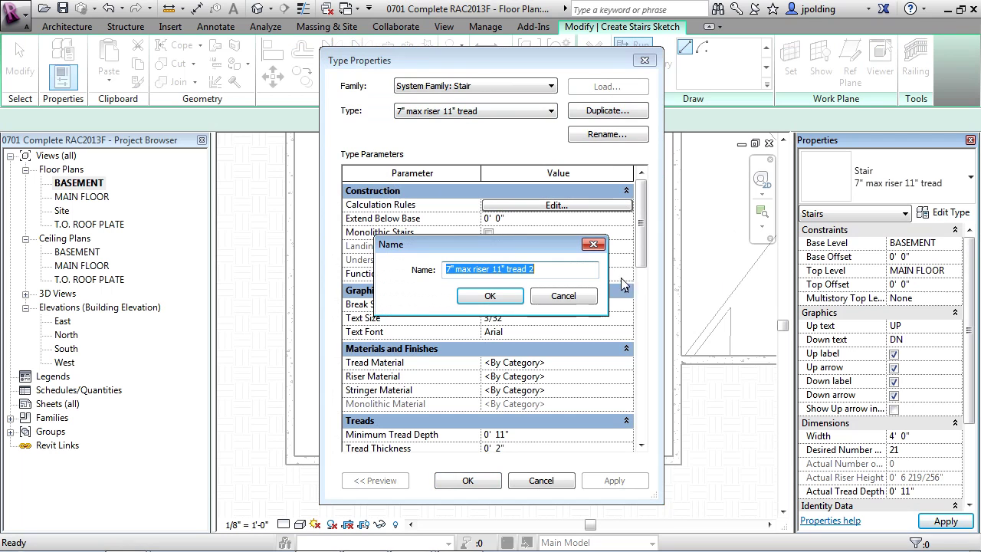
type("Stair 1")
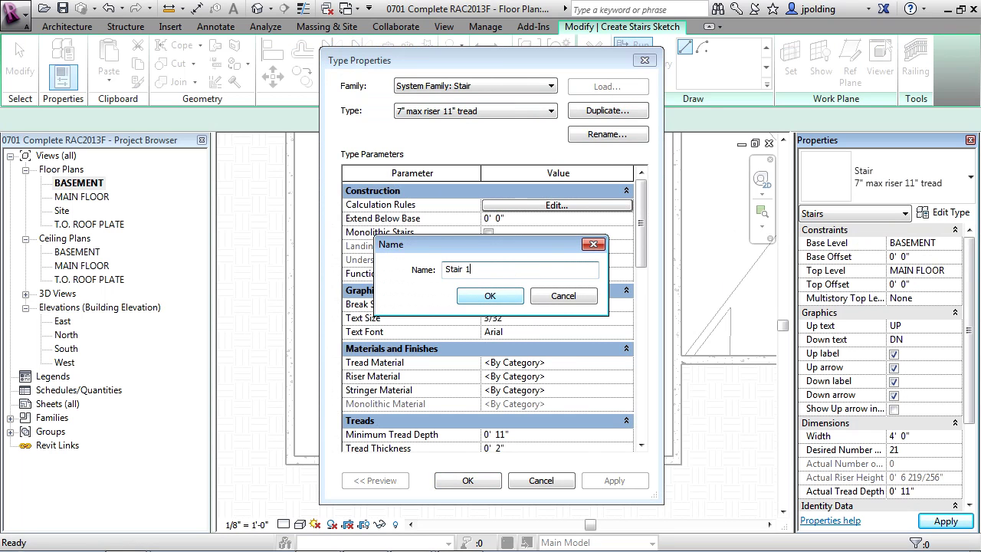
key("Return")
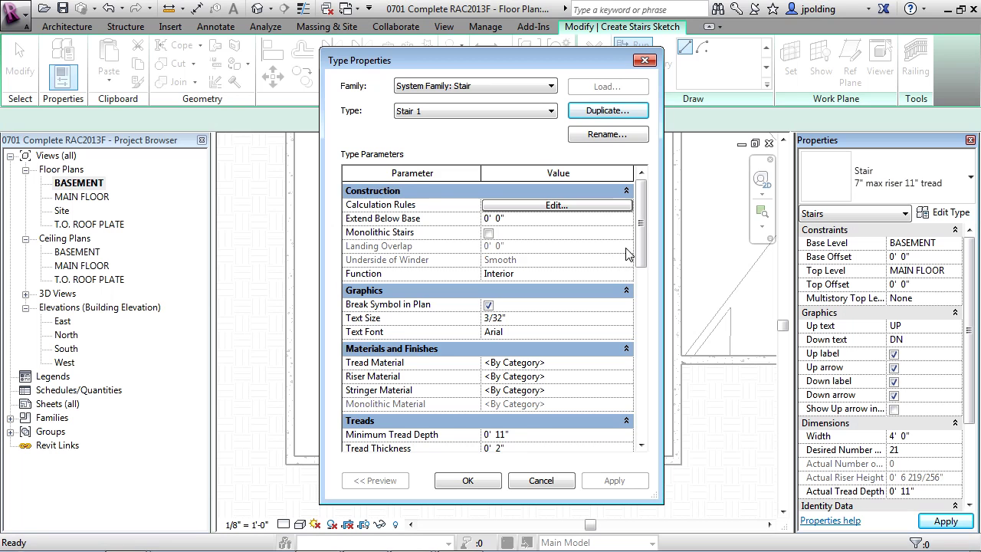
left_click_drag(642, 245, 642, 299)
left_click(510, 305)
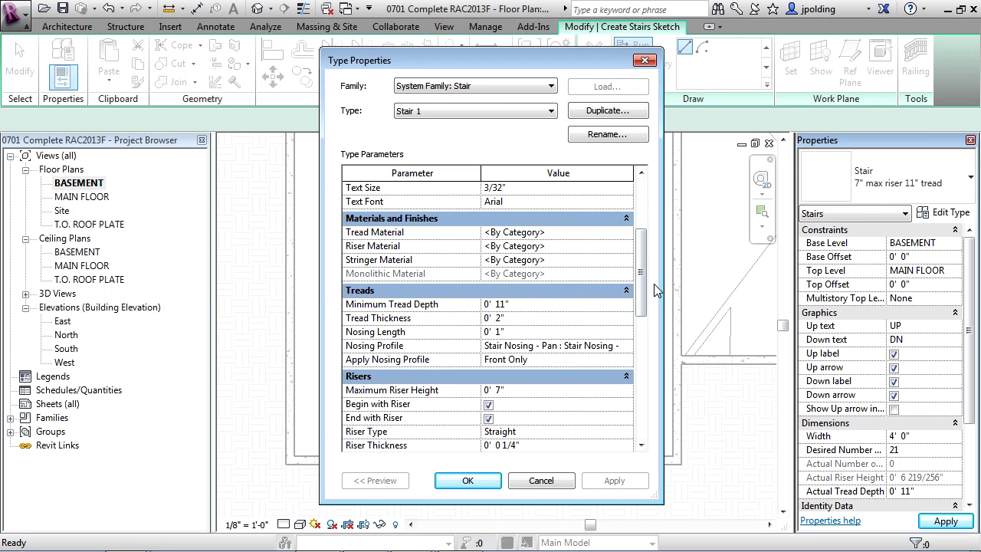
left_click_drag(645, 289, 645, 330)
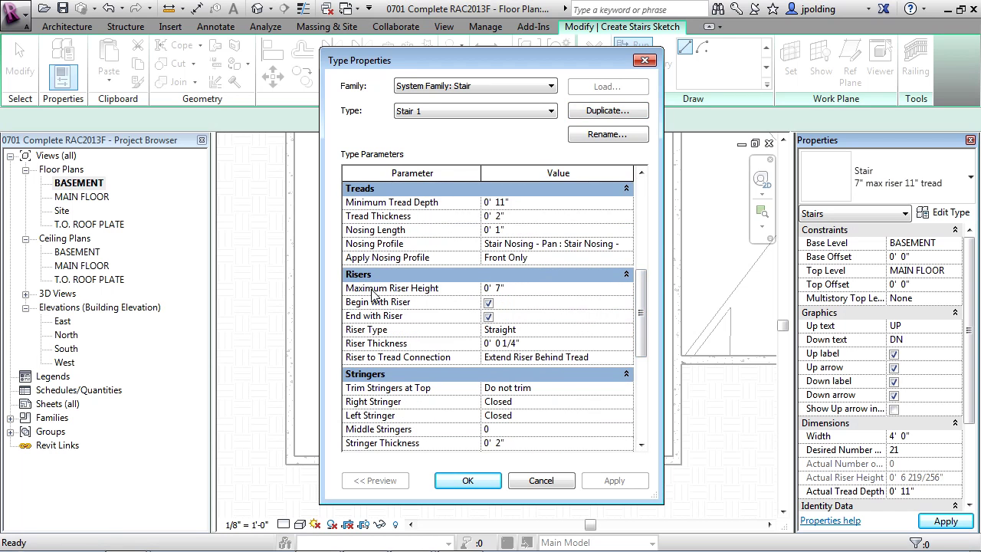
left_click(521, 292)
left_click(500, 287)
left_click(488, 482)
Step: Switch the stair back to the 7" max riser 11" tread type, restoring 21 risers
left_click(488, 483)
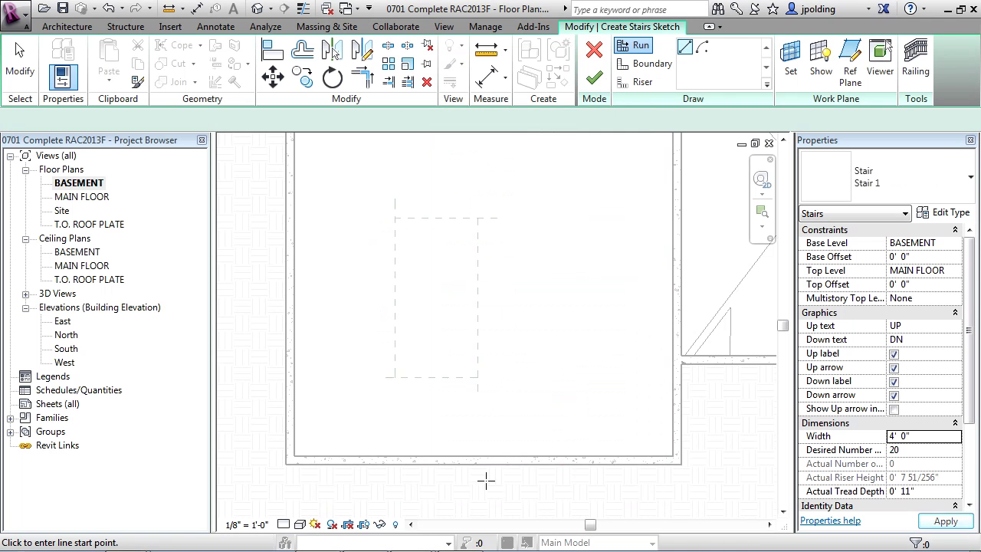
left_click(900, 452)
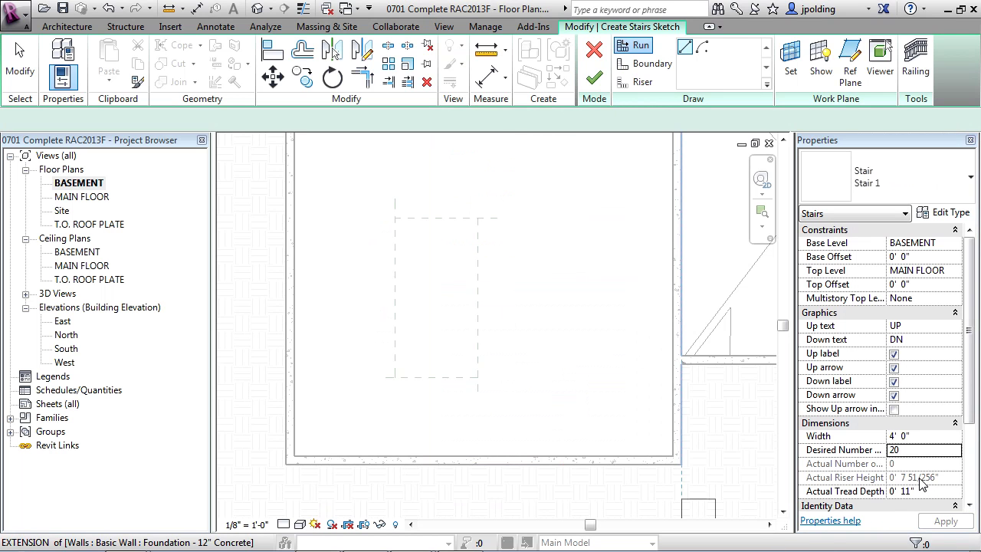
left_click(869, 182)
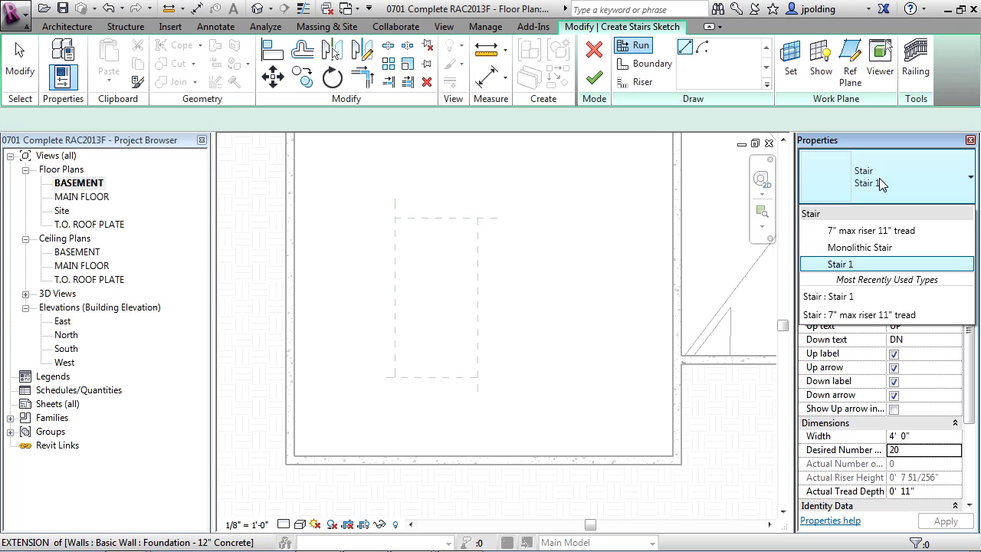
left_click(847, 232)
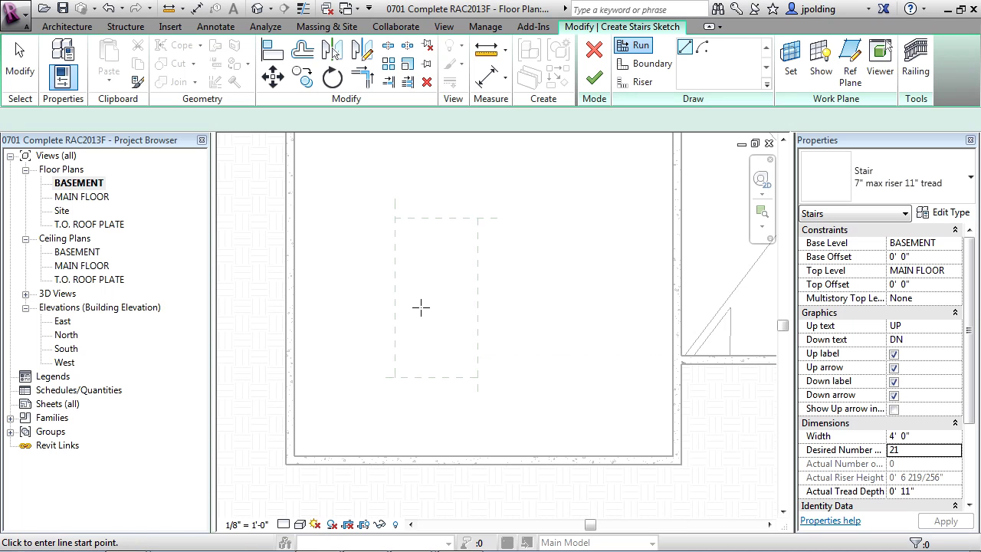
Step: Sketch an 11-riser run, then a parallel run beside it for the remaining 10 risers
left_click(456, 343)
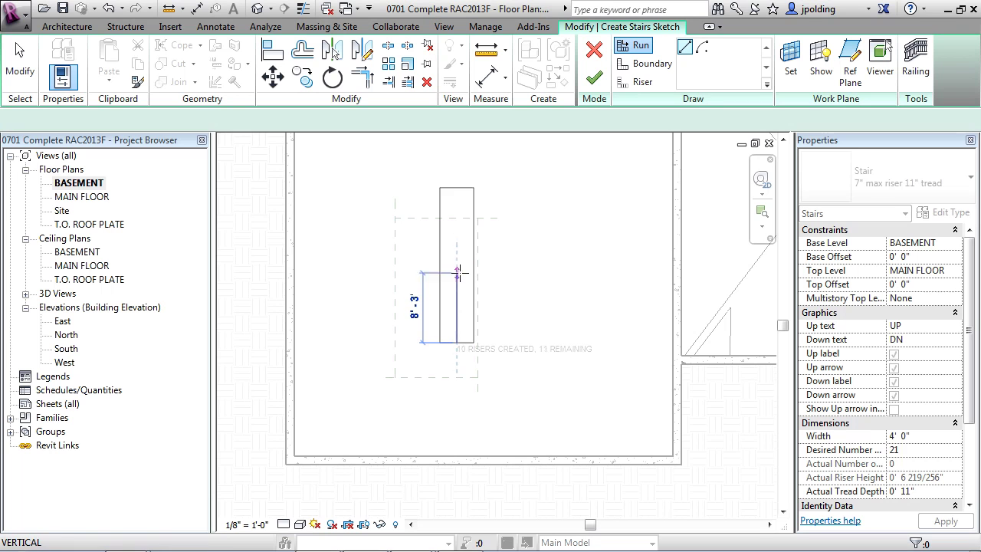
left_click(418, 265)
scroll(411, 276, "up", 2)
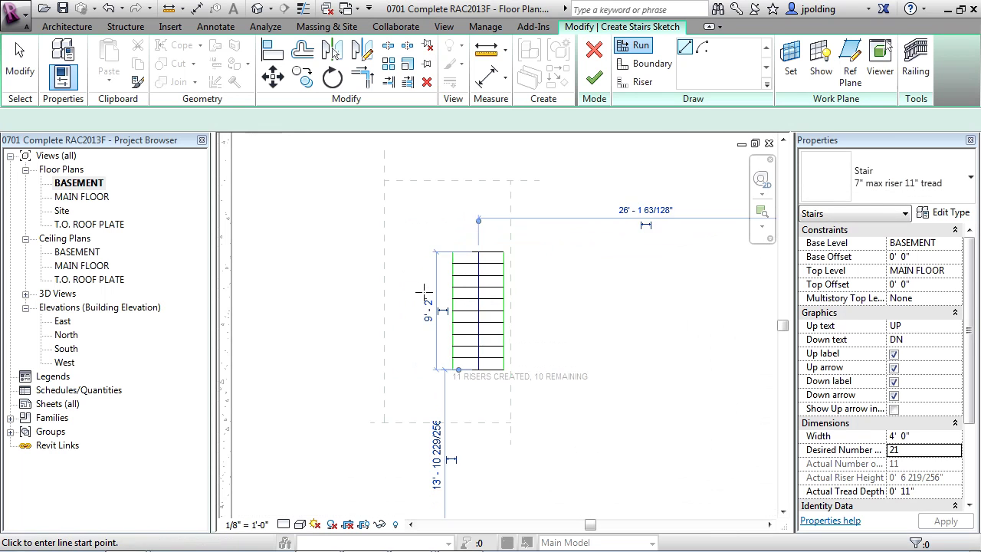
left_click(409, 245)
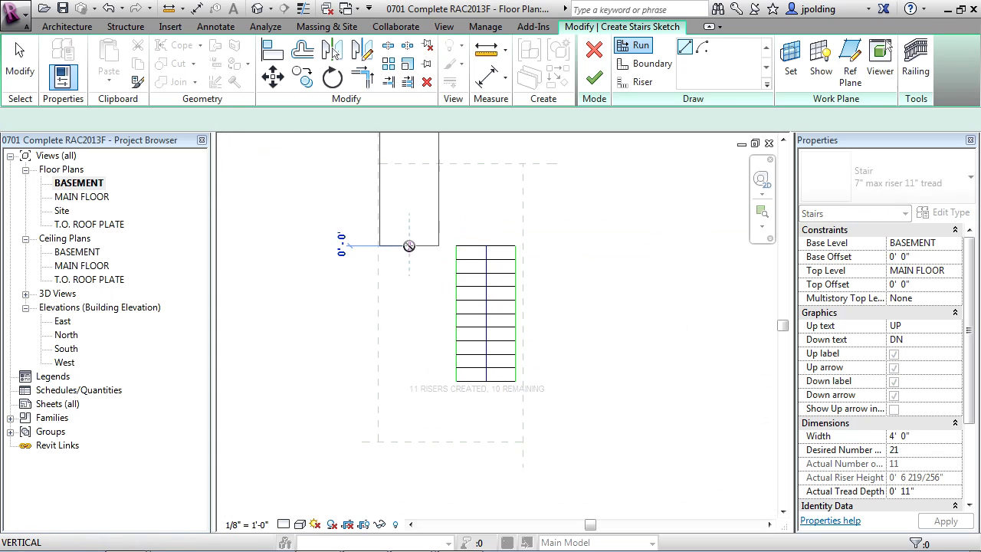
left_click(409, 396)
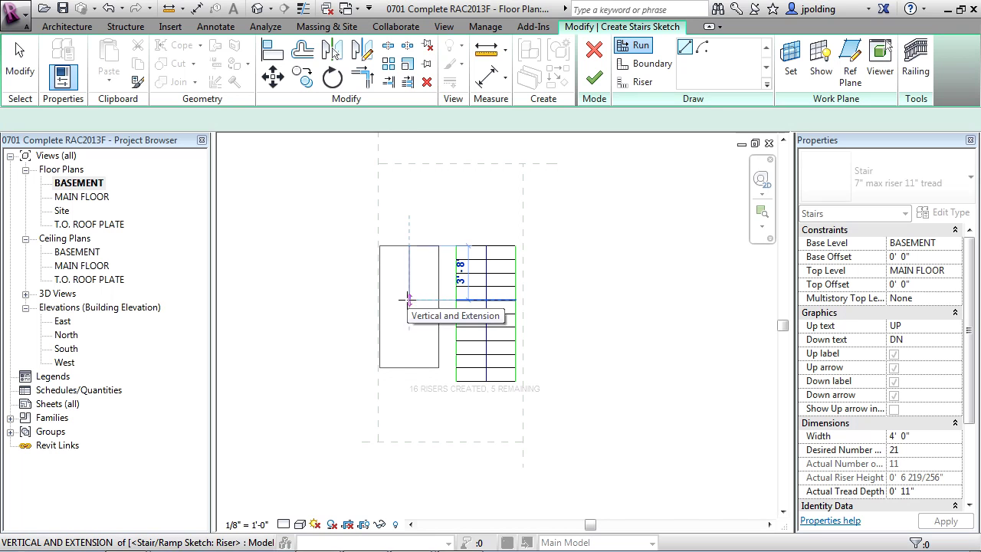
left_click(409, 395)
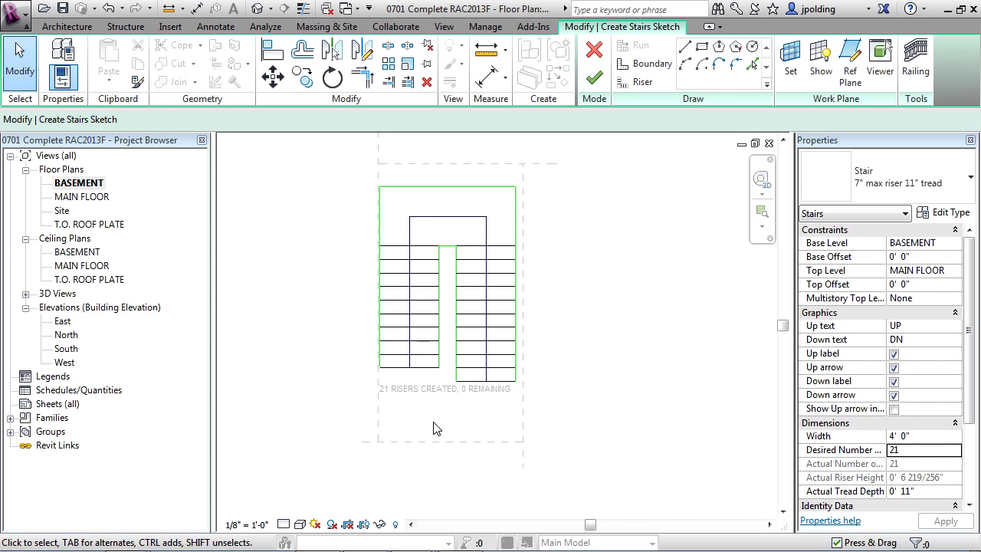
Step: Finish the stair sketch, then orbit and zoom the Default 3D view to the two-run stair
left_click(594, 80)
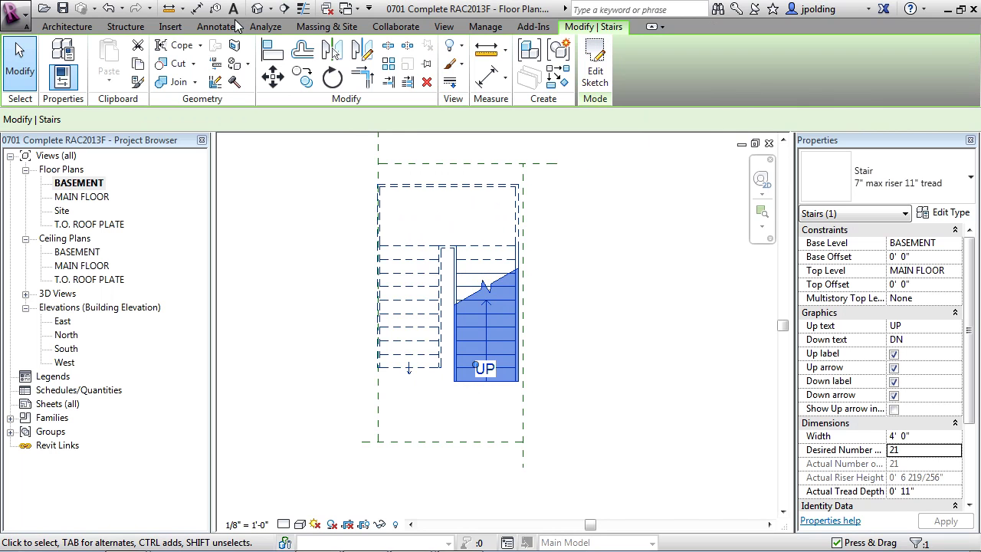
left_click(257, 8)
key("Escape")
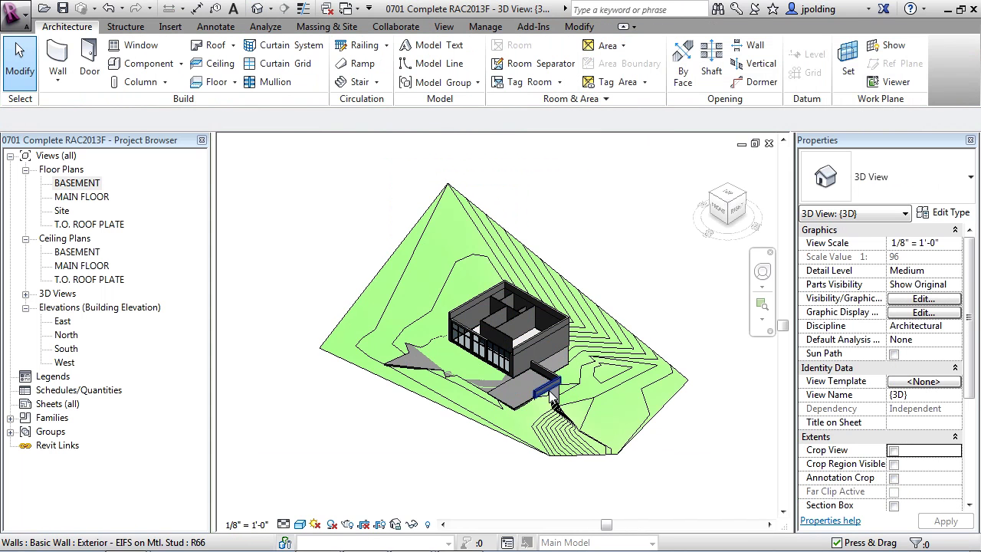
middle_click_drag(534, 368, 590, 488, "shift")
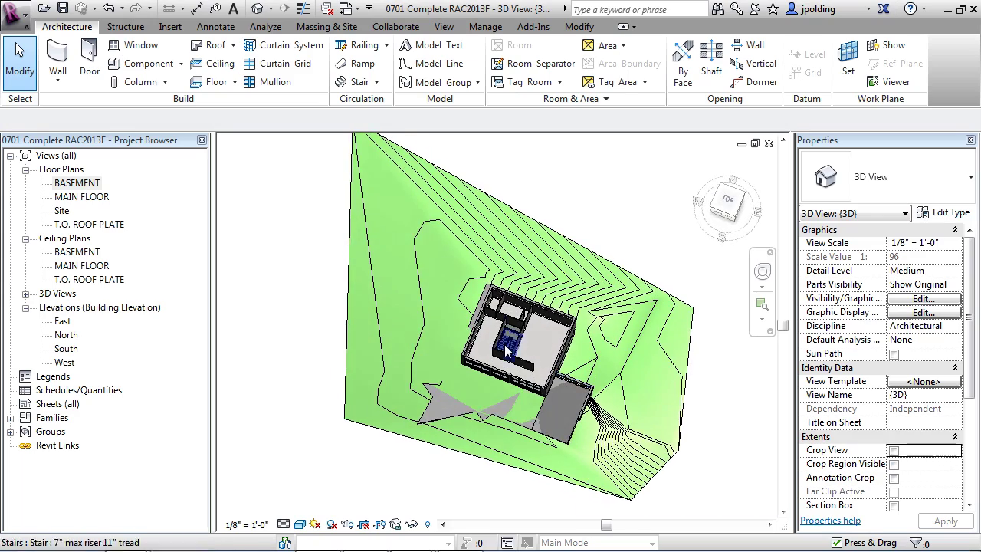
scroll(509, 354, "up", 10)
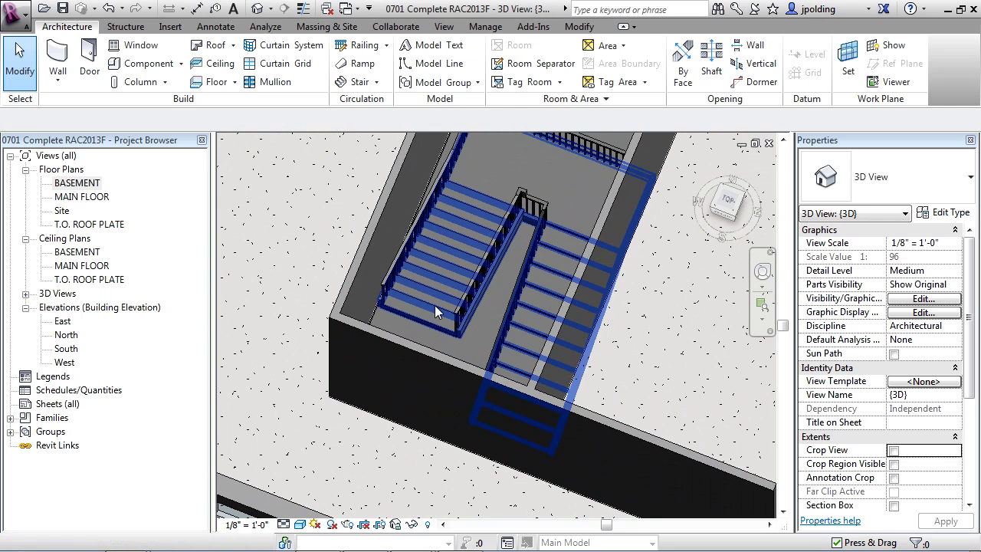
left_click(454, 296)
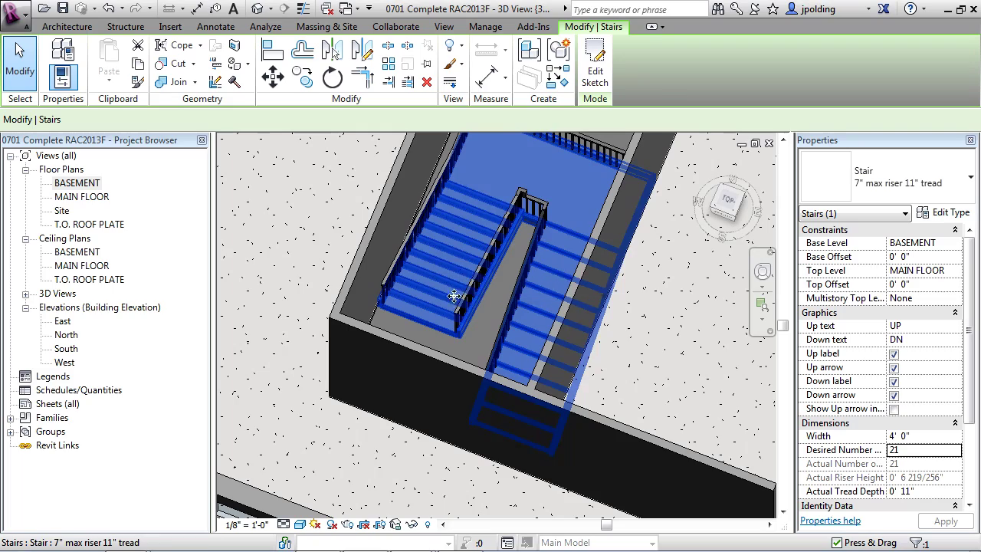
middle_click_drag(511, 313, 586, 308, "shift")
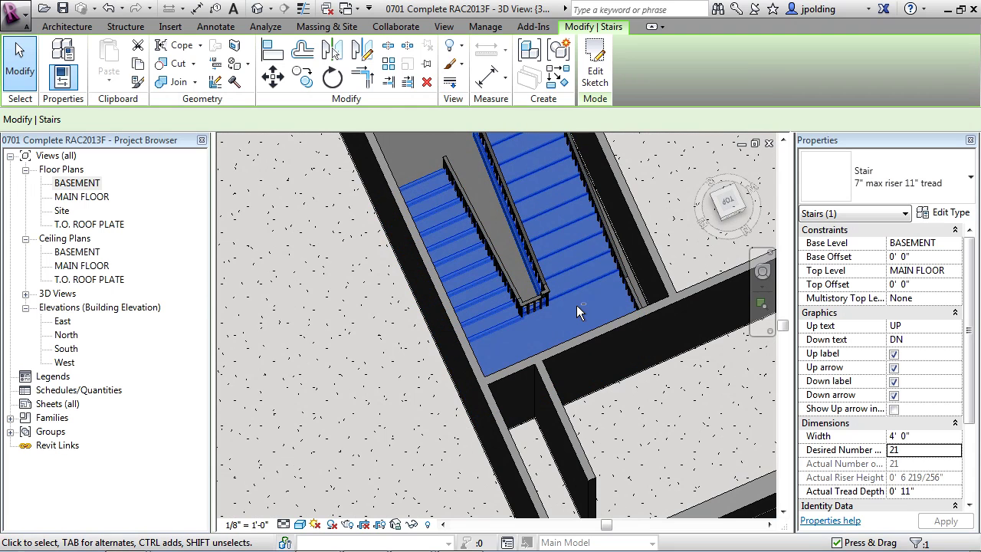